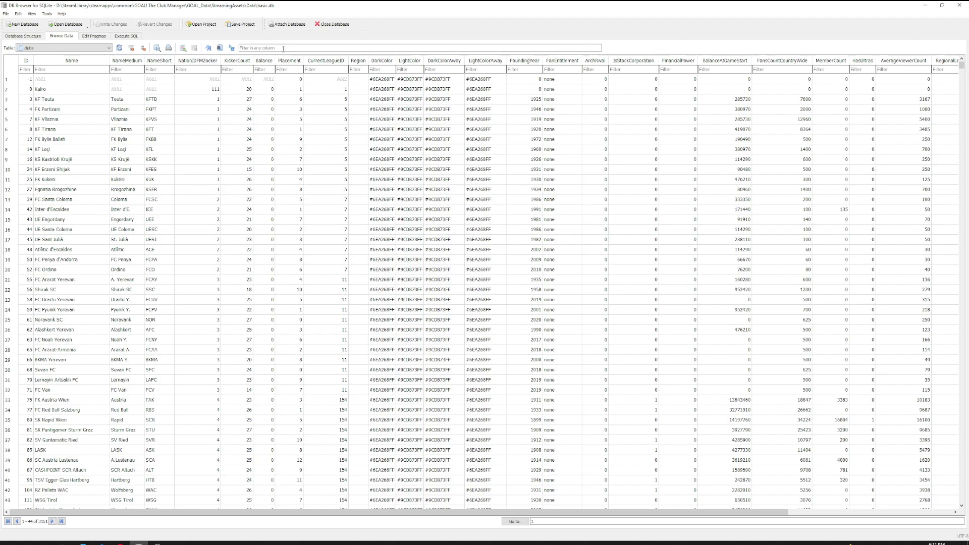
- Search the clubs table for "frankfurt" and copy the ID of Eintracht Frankfurt
type("frankfurt")
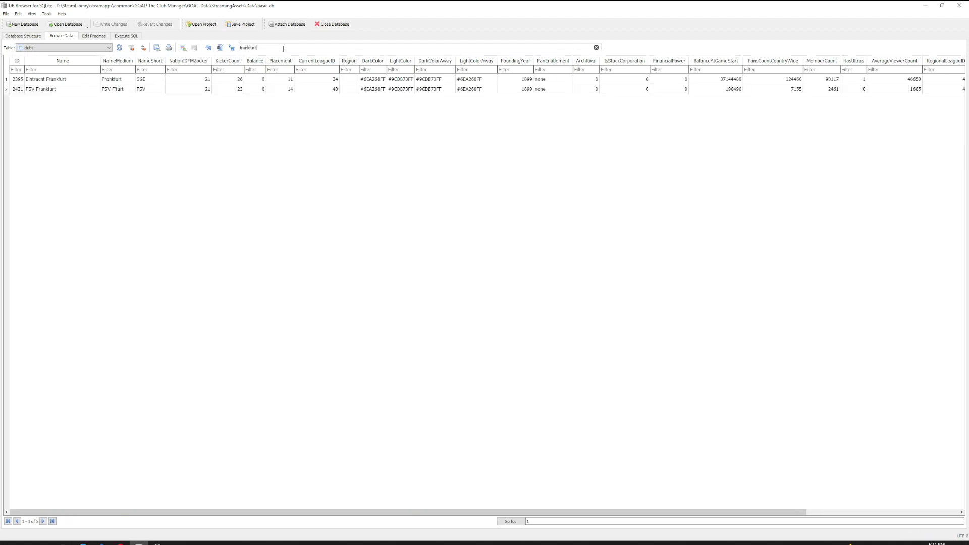
left_click(18, 80)
right_click(16, 81)
left_click(35, 126)
- Open the kickers table and filter its CurrentClubID column by the copied club ID, 2395
left_click(63, 48)
scroll(46, 201, "down", 5)
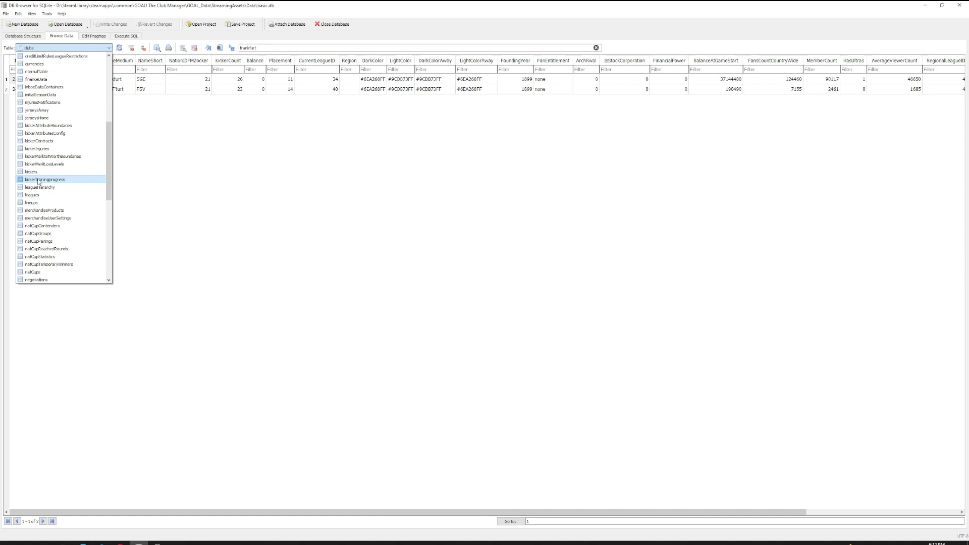
left_click(44, 172)
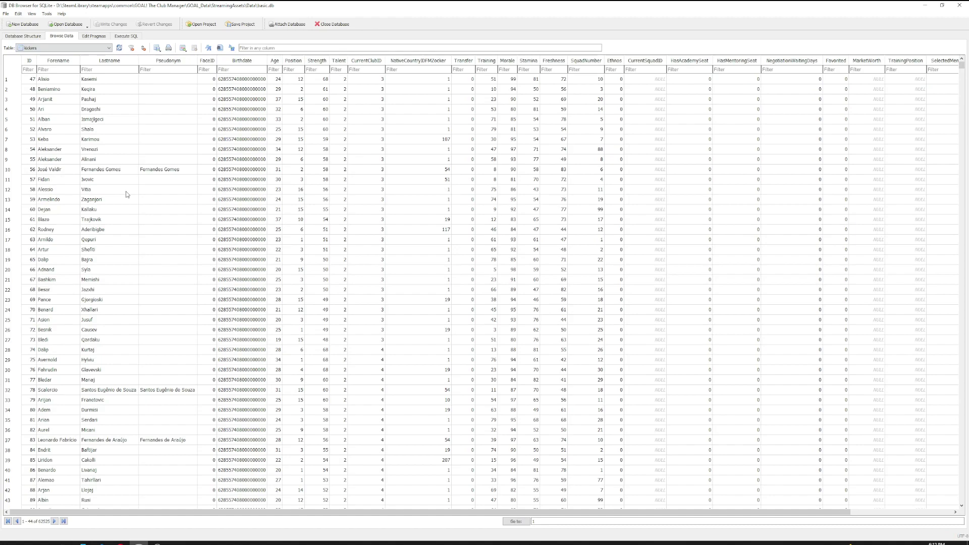
right_click(362, 71)
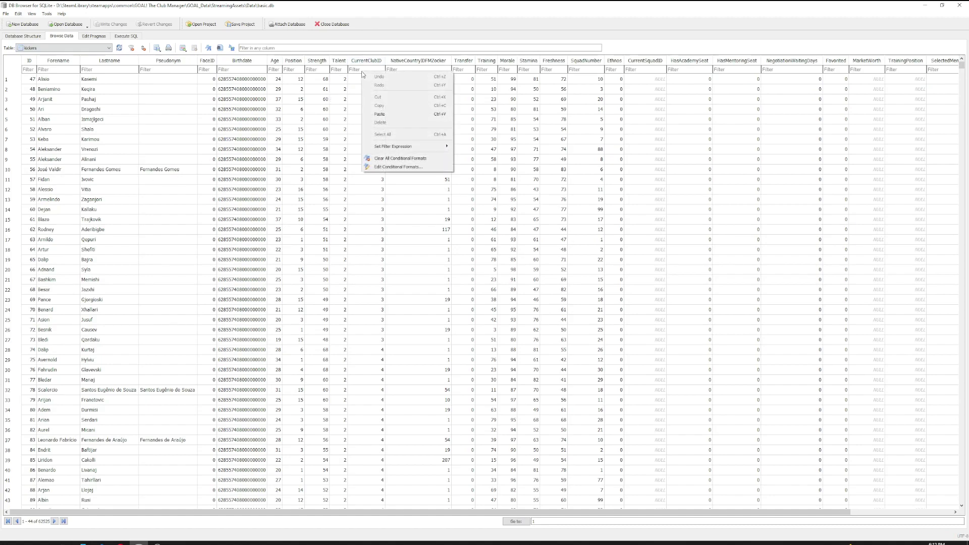
left_click(377, 115)
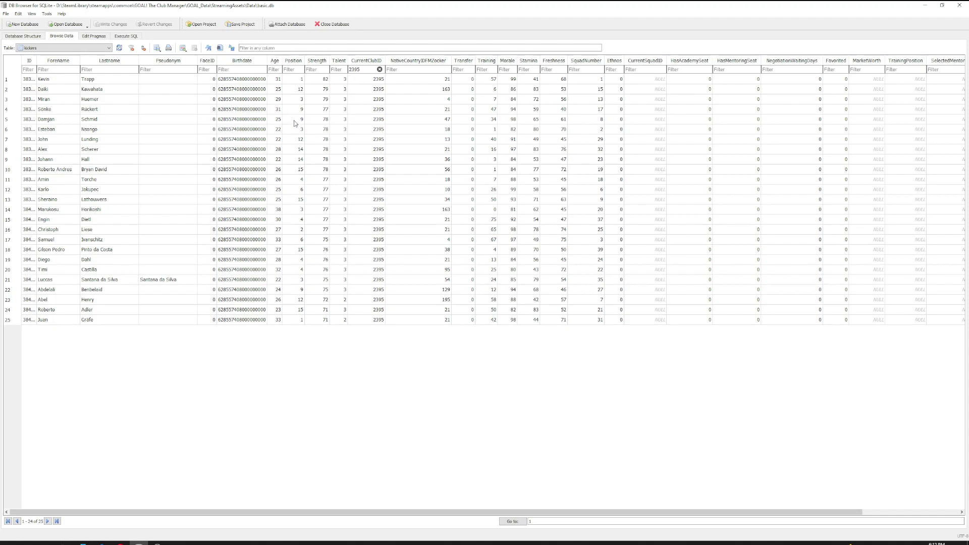
- Set the Strength of the player in row 2 of the filtered squad to 83
left_click(325, 91)
type("83")
left_click(325, 100)
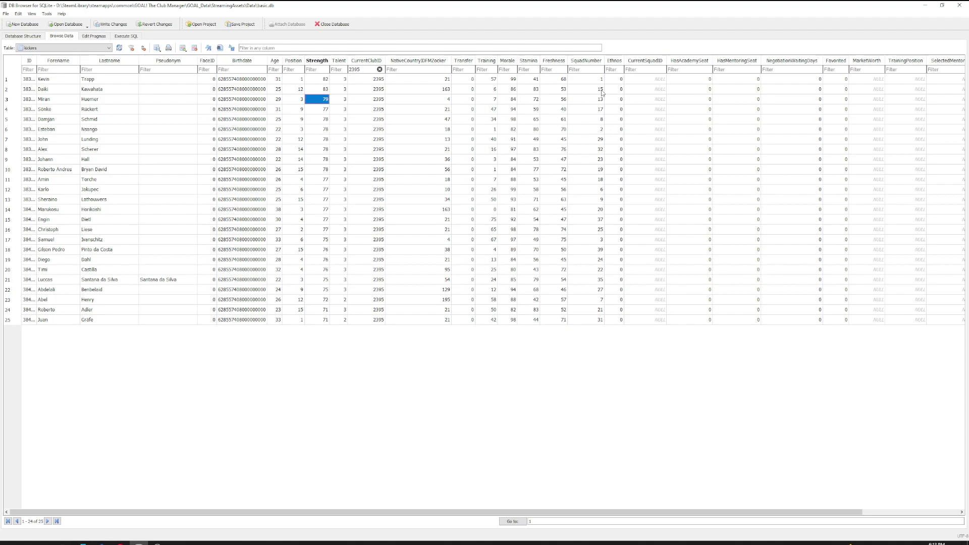
- Rename the player in row 2 with forename Daichi and last name Kamada
left_click(57, 89)
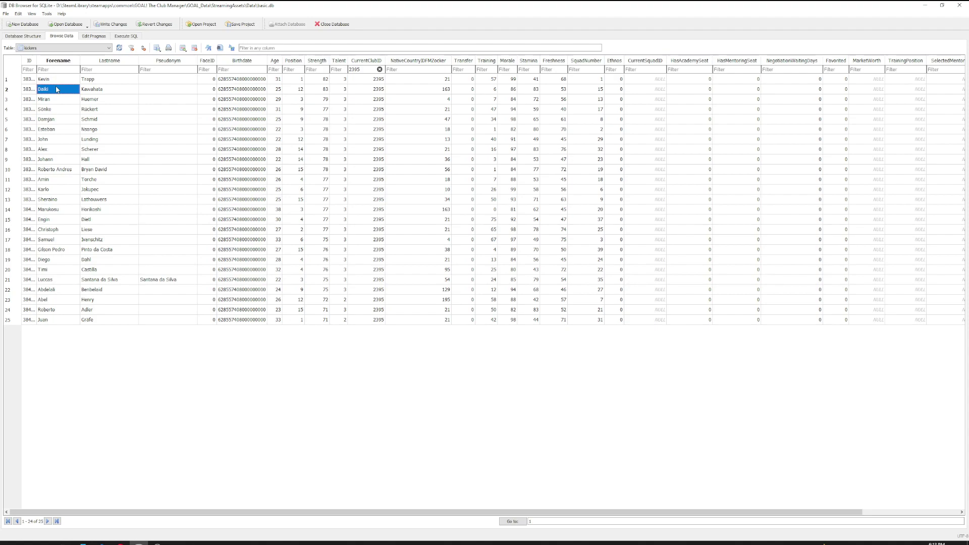
type("Daichi")
key("Tab")
type("Kamada")
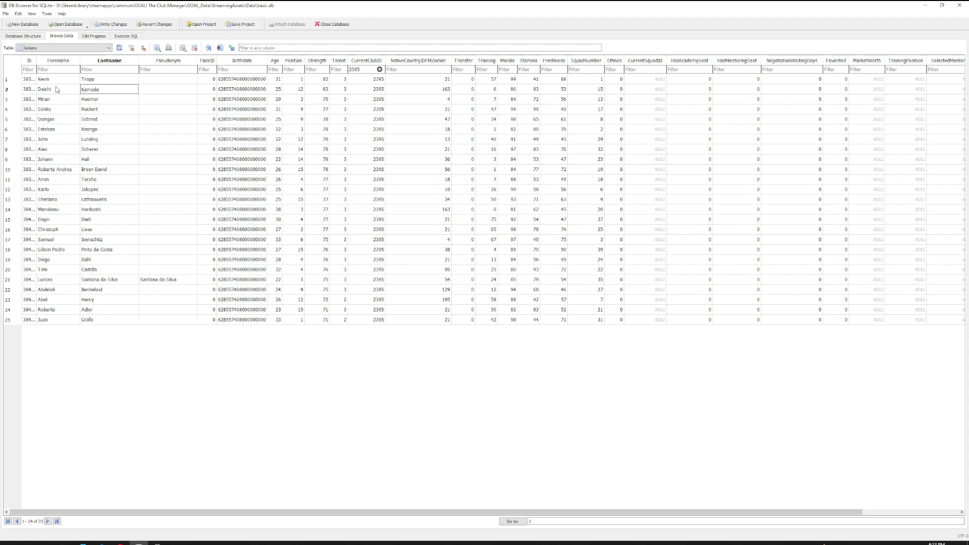
left_click(56, 90)
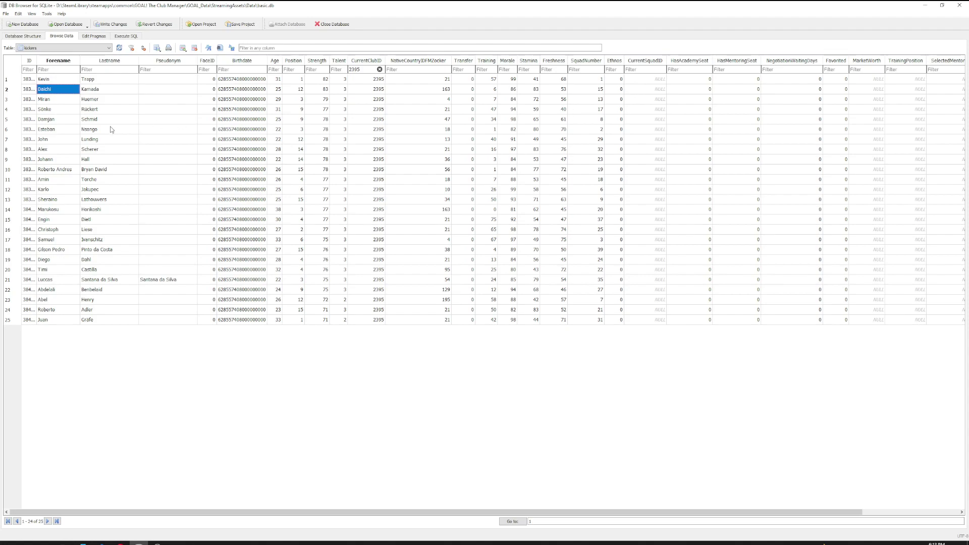
- Rename the player in row 4 to Sebastian Rode and write the changes to the database
left_click(46, 109)
type("Sebastian")
key("Tab")
type("Rod")
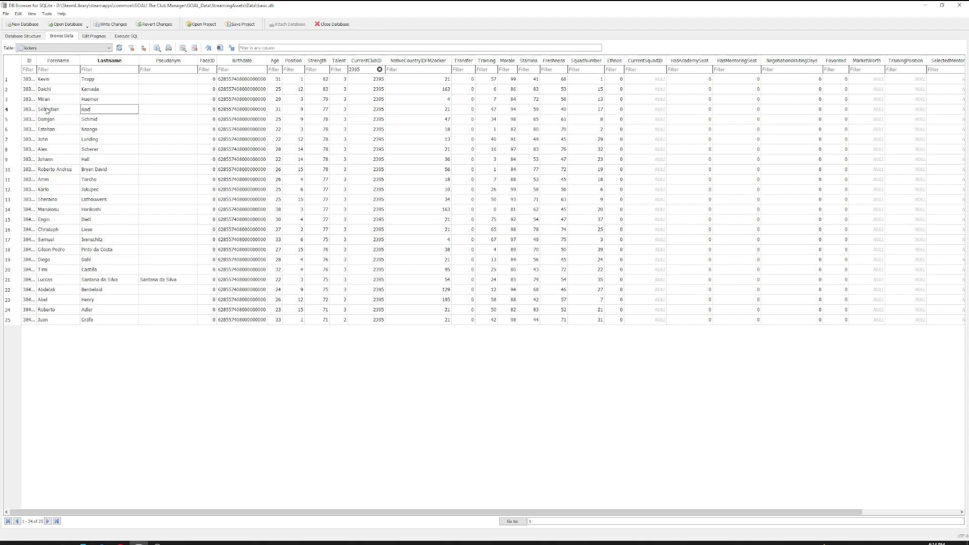
left_click(46, 110)
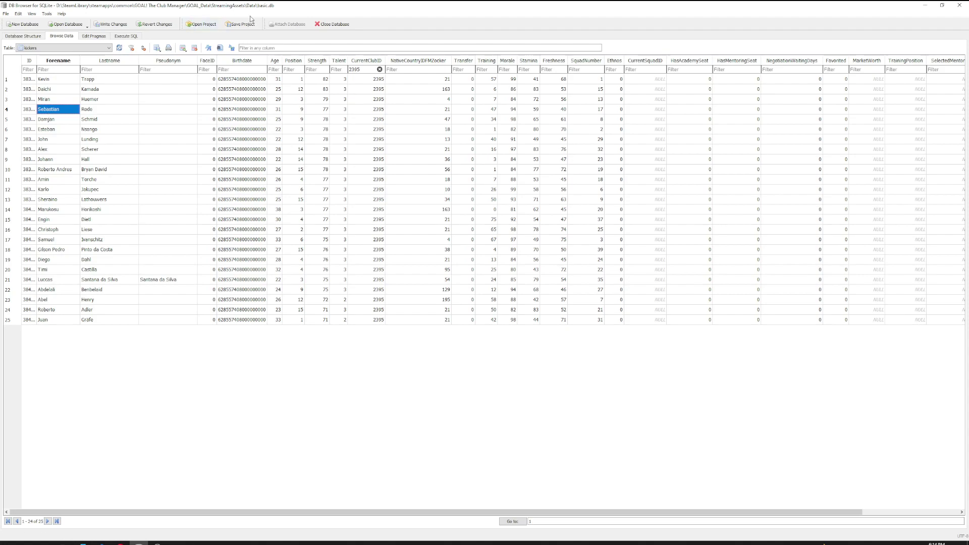
left_click(112, 24)
- Clear the CurrentClubID filter of the kickers table and search the clubs table for "juventus"
left_click(380, 69)
left_click(64, 47)
scroll(52, 138, "up", 3)
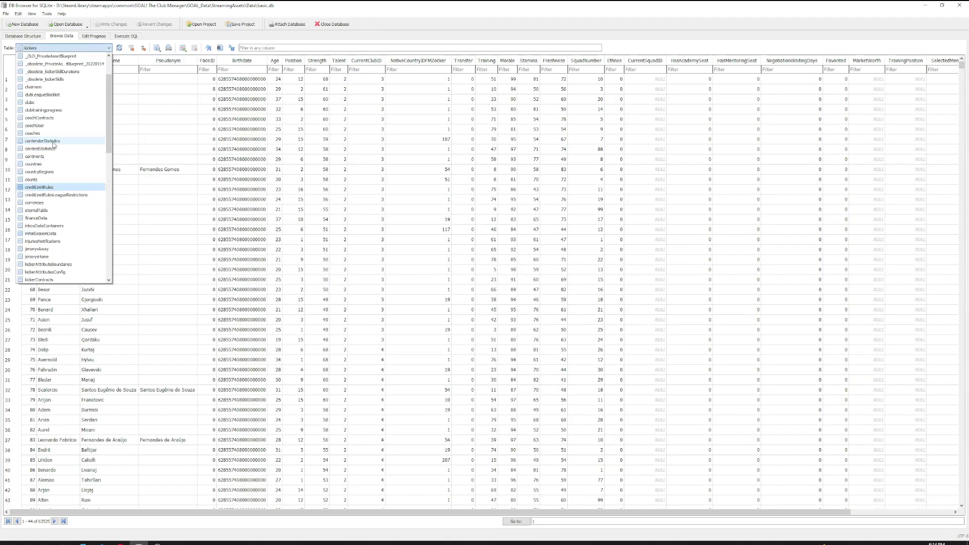
left_click(30, 102)
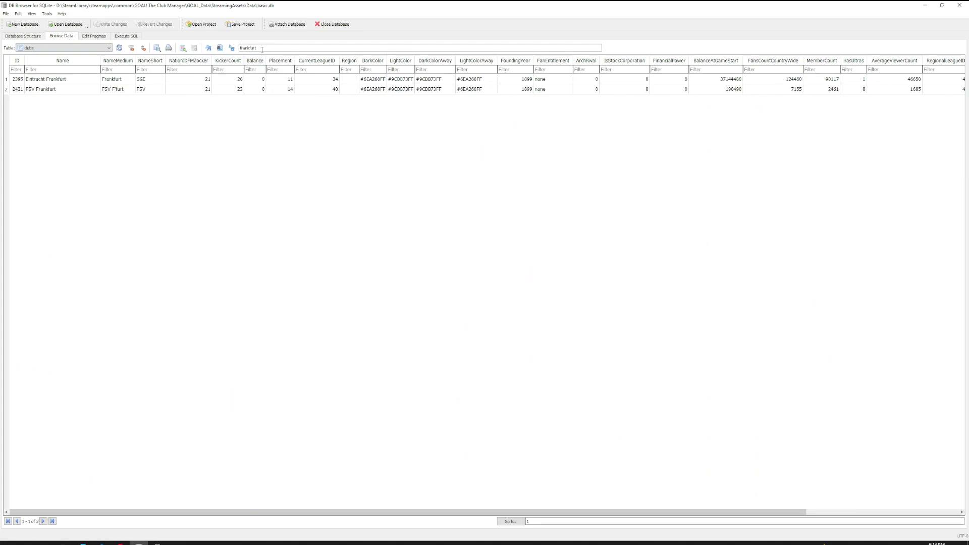
left_click_drag(259, 48, 231, 49)
type("juventus")
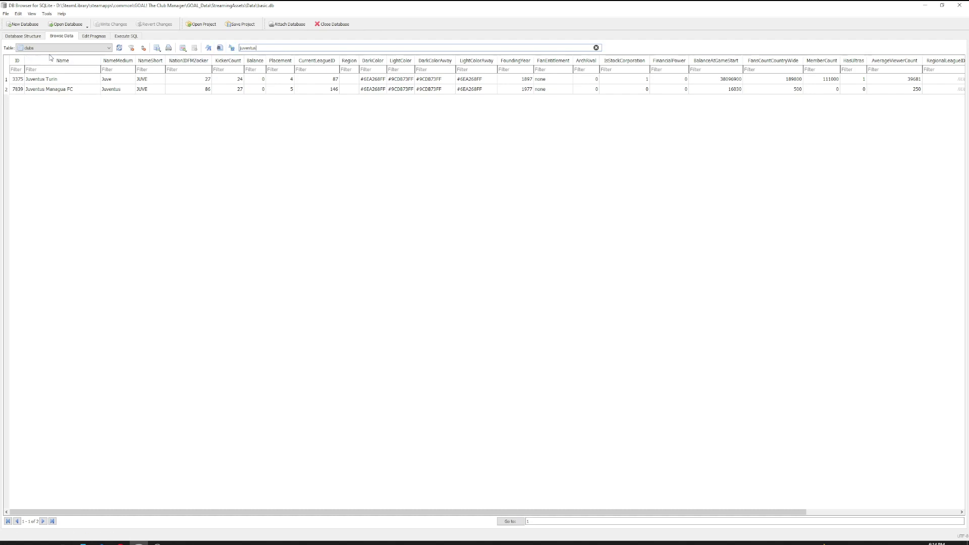
- Copy the ID of Juventus Turin
left_click(16, 81)
right_click(15, 82)
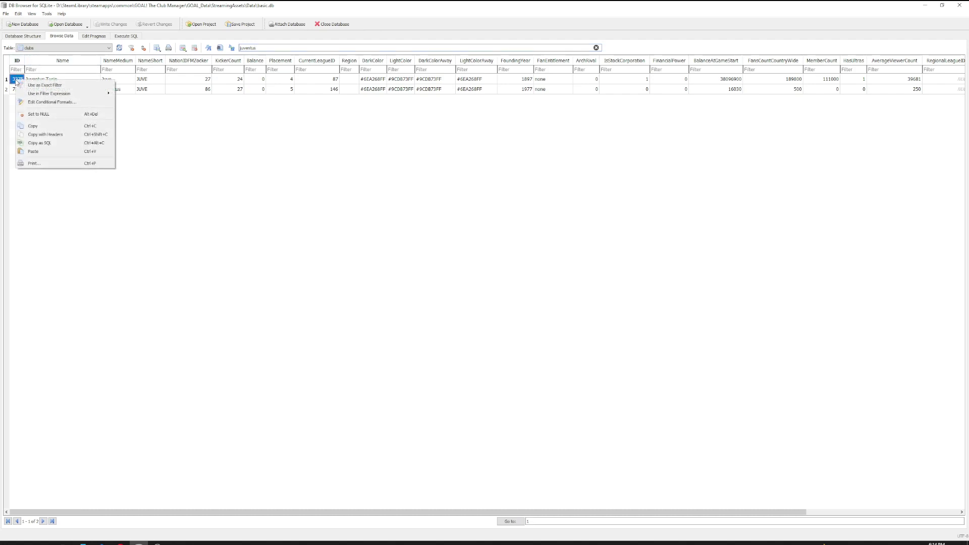
left_click(39, 123)
- Filter the kickers table's CurrentClubID column by the copied ID 3375 and select Filip Kostic's CurrentClubID value
left_click(63, 49)
scroll(37, 136, "down", 2)
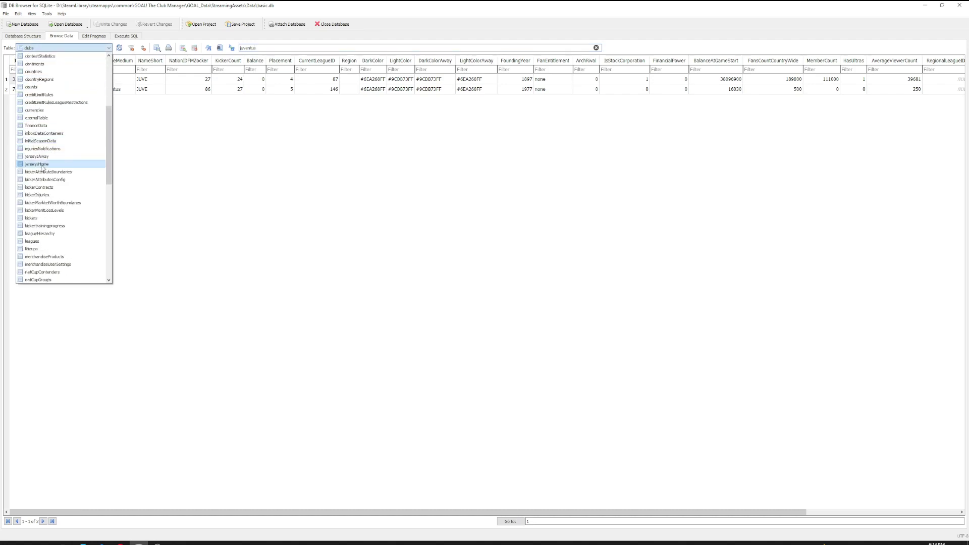
left_click(35, 195)
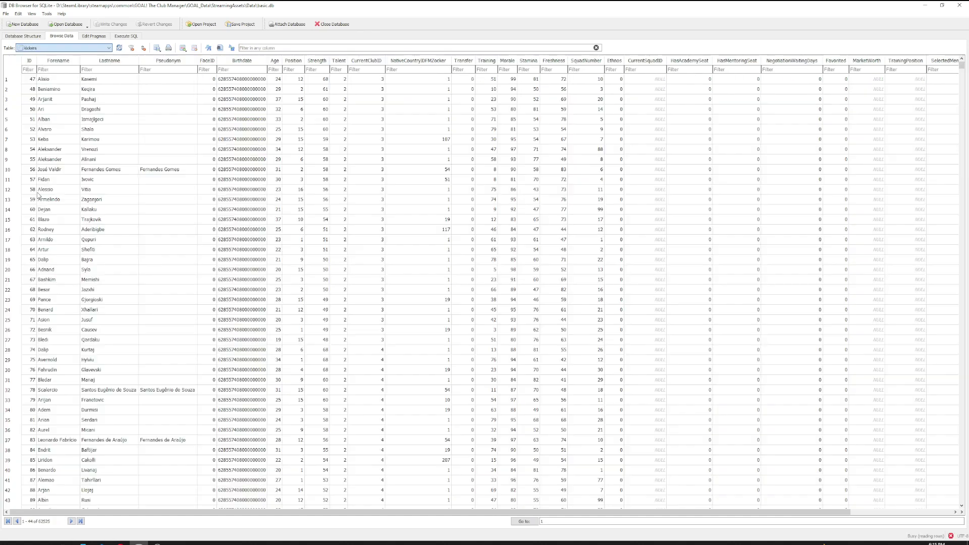
right_click(412, 68)
left_click(371, 72)
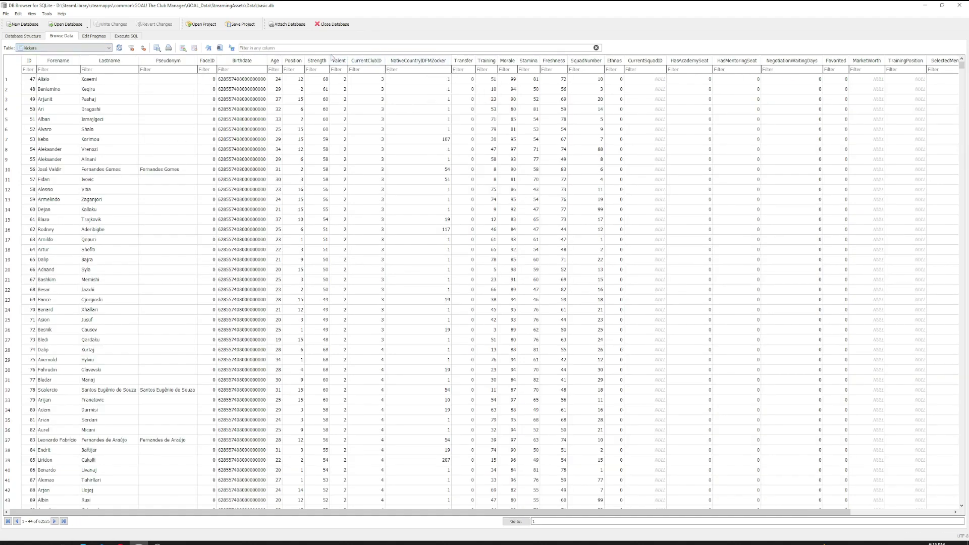
right_click(366, 69)
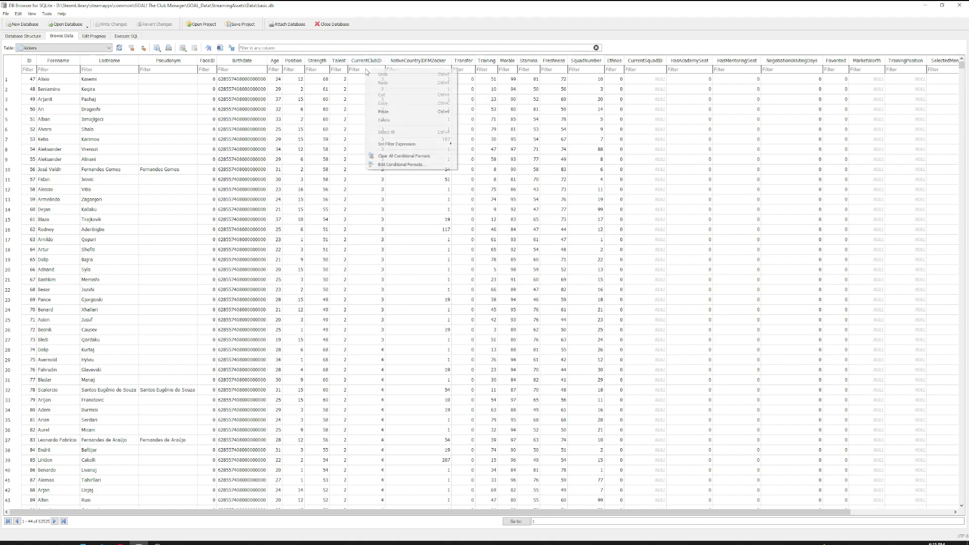
left_click(364, 70)
right_click(364, 71)
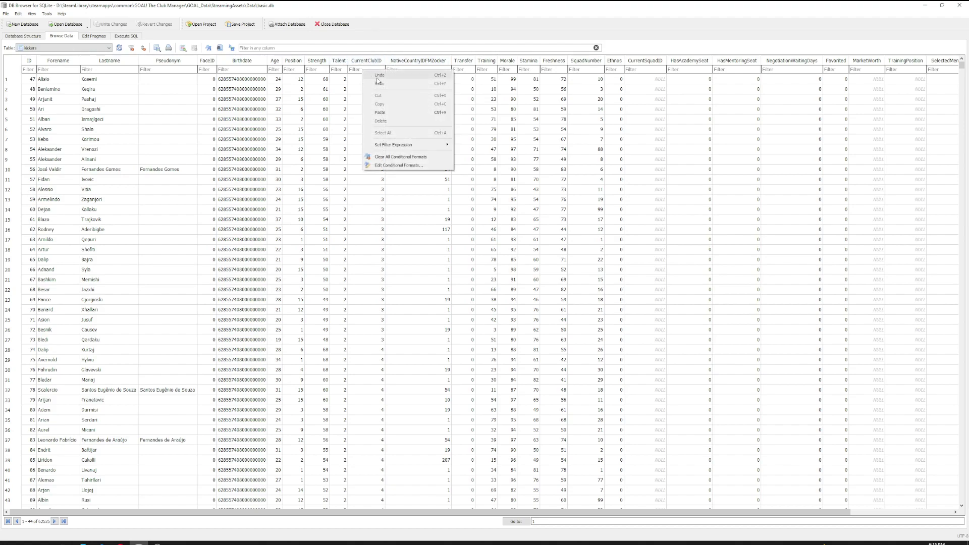
left_click(380, 112)
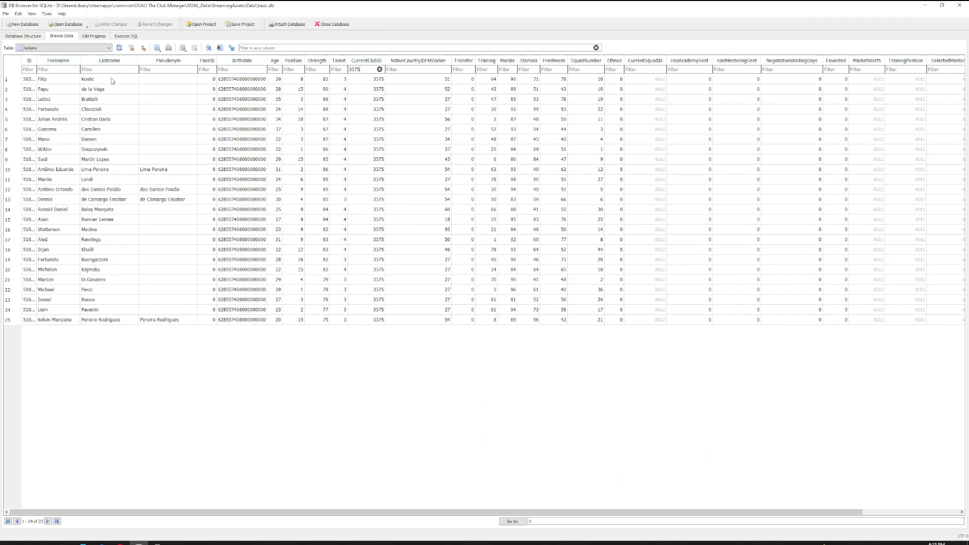
left_click(372, 81)
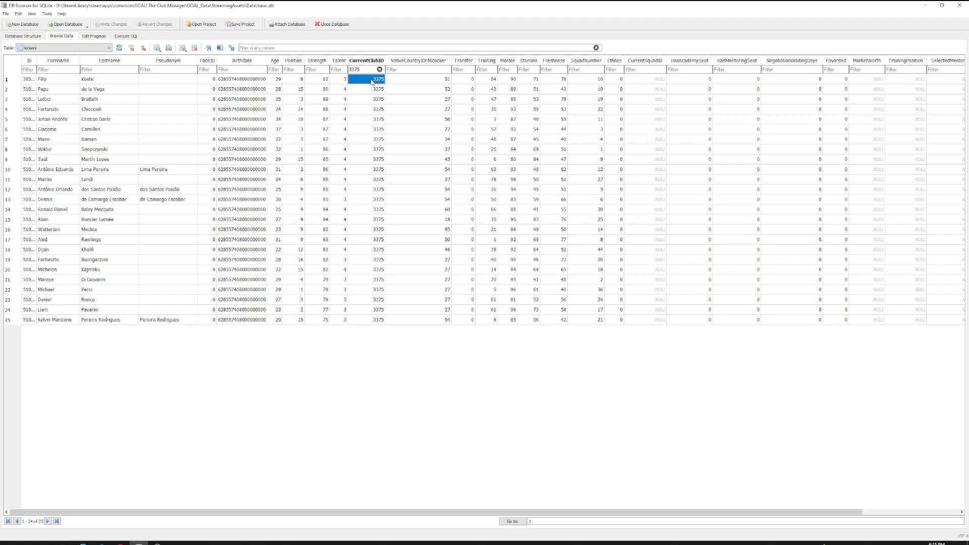
- Return to the clubs table, replace the search text with "frankfurt", and copy Eintracht Frankfurt's ID
left_click(86, 49)
scroll(42, 130, "up", 3)
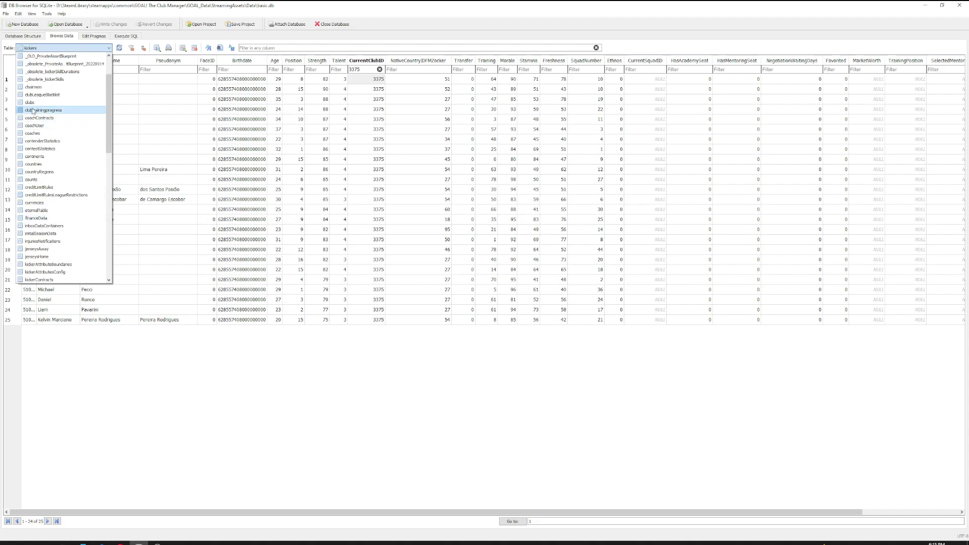
key("Escape")
key("c")
double_click(248, 48)
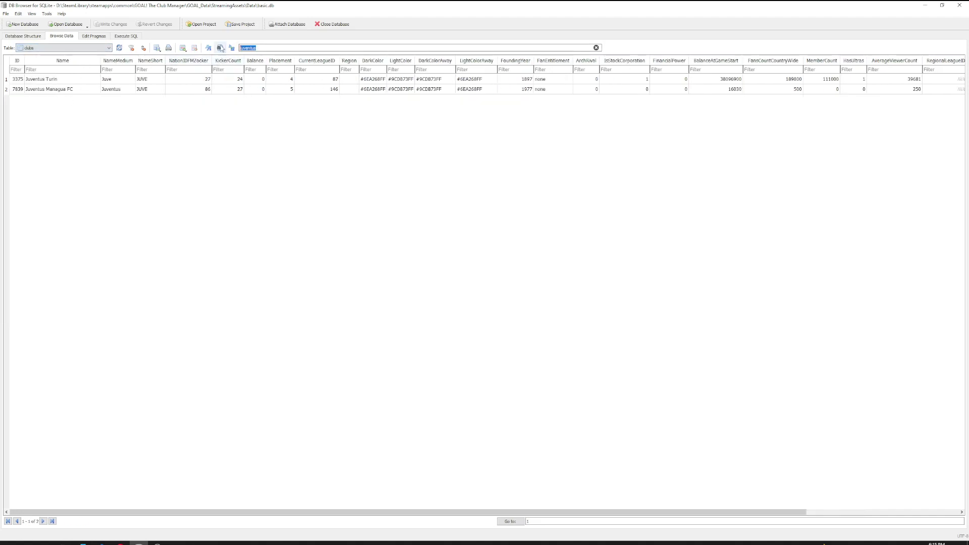
type("frankfurt")
left_click(15, 79)
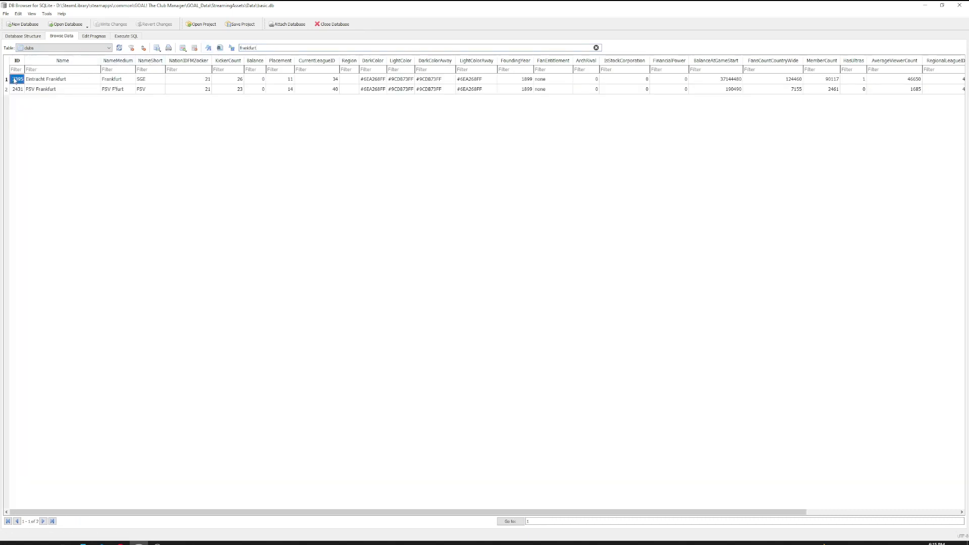
right_click(14, 81)
left_click(26, 126)
- In the kickers table, replace Filip Kostic's CurrentClubID with the copied Eintracht Frankfurt ID, 2395
left_click(85, 48)
scroll(73, 151, "down", 1)
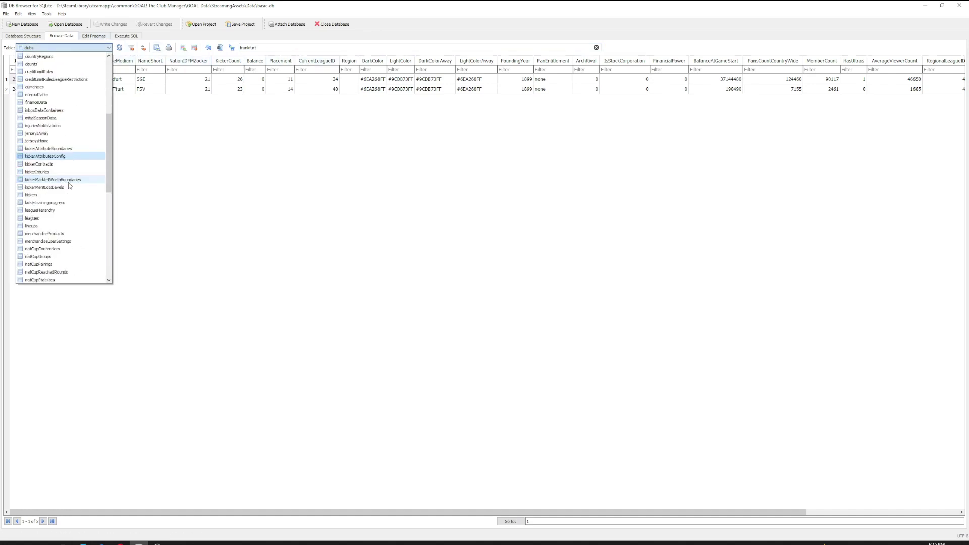
left_click(31, 195)
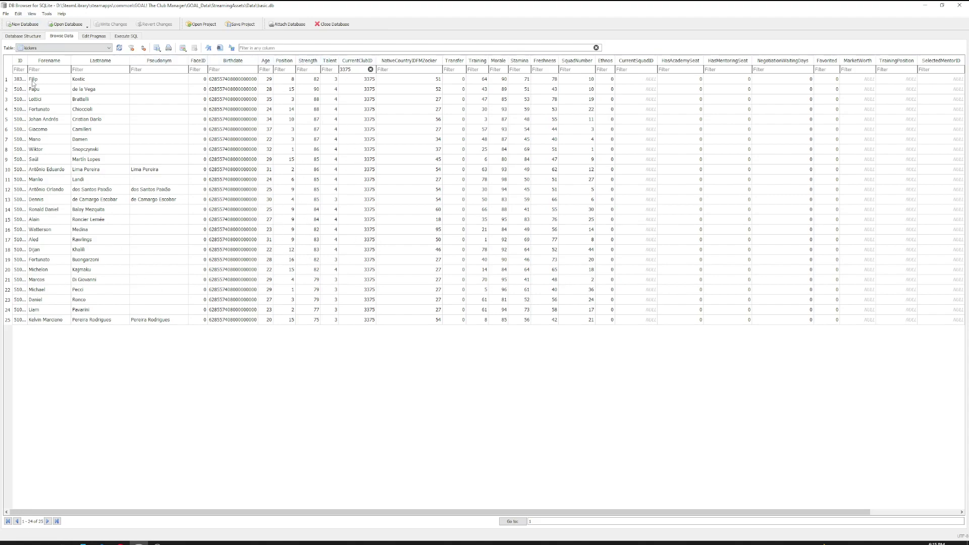
left_click(364, 81)
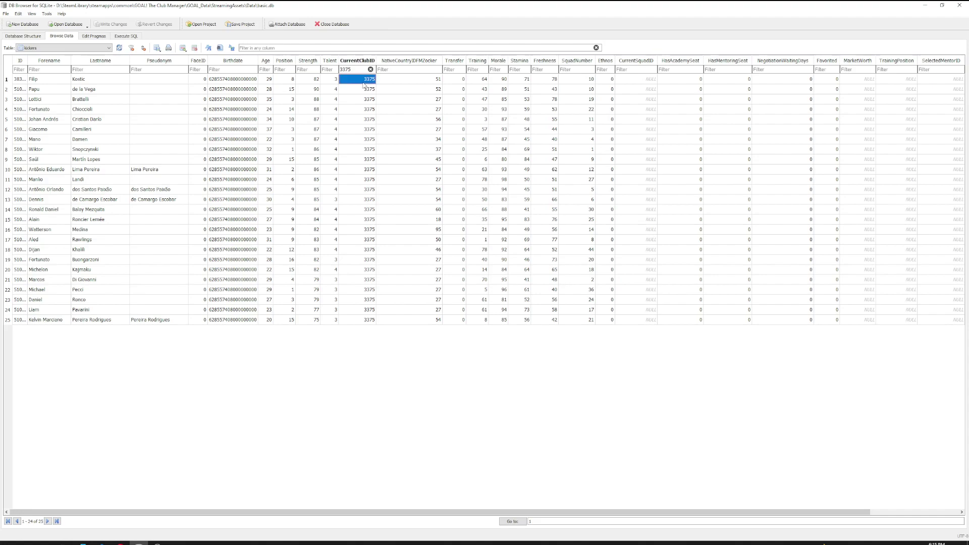
right_click(363, 82)
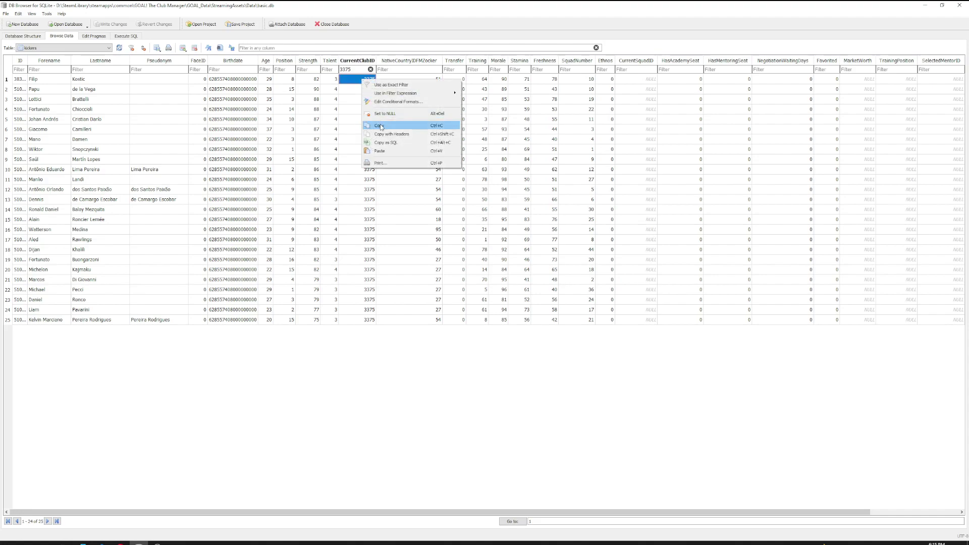
left_click(382, 151)
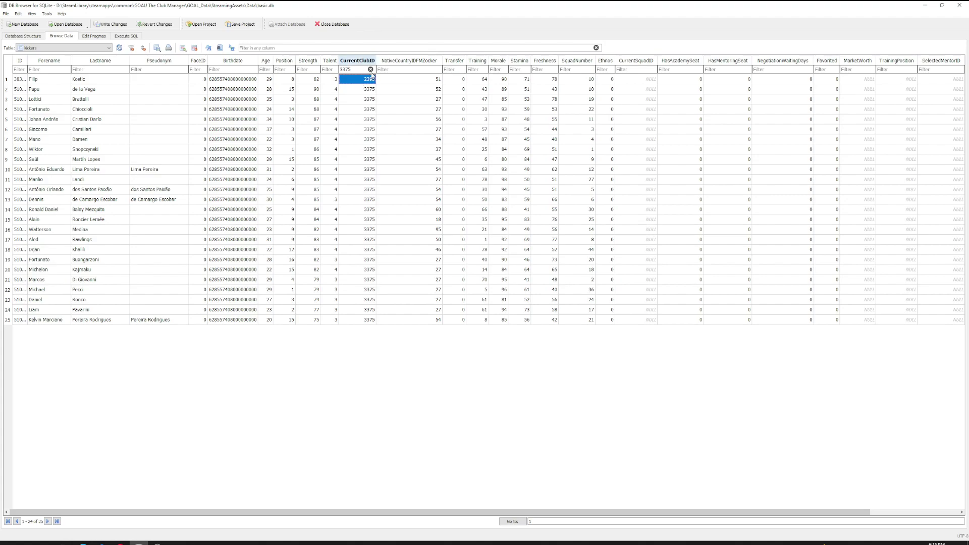
- Replace the CurrentClubID filter of the kickers table with the pasted ID 2395
left_click(371, 69)
right_click(358, 71)
left_click(368, 113)
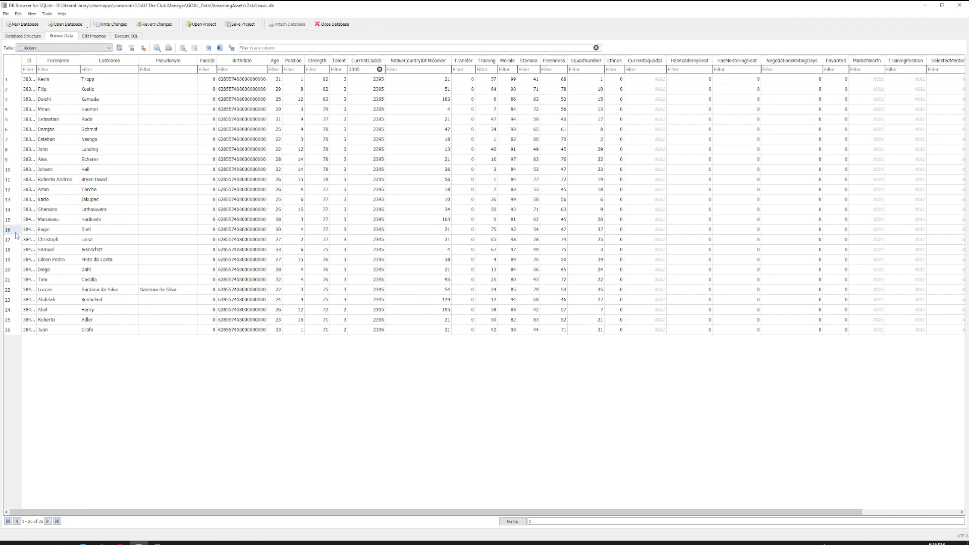
- Switch back to the clubs table and clear its search filter to list all clubs
left_click(45, 47)
scroll(35, 168, "up", 2)
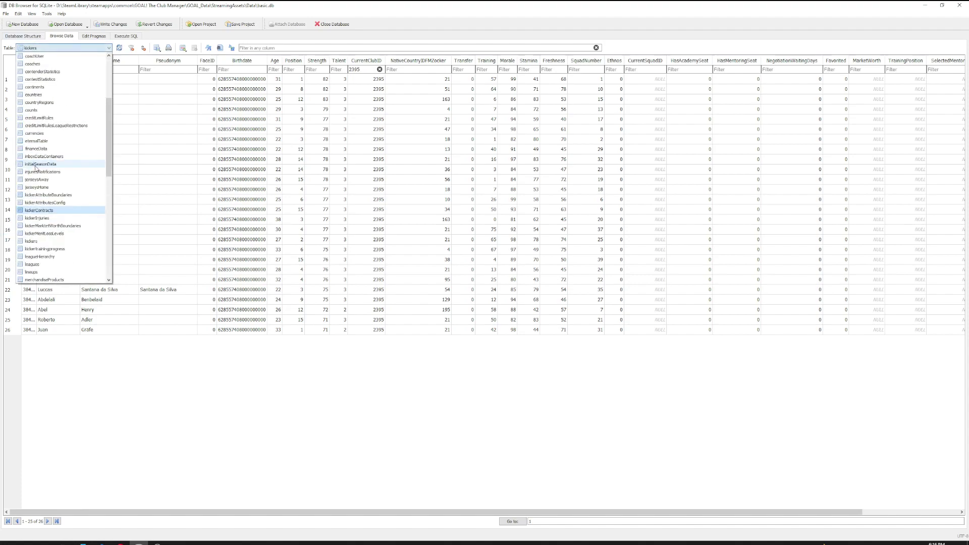
scroll(35, 168, "up", 1)
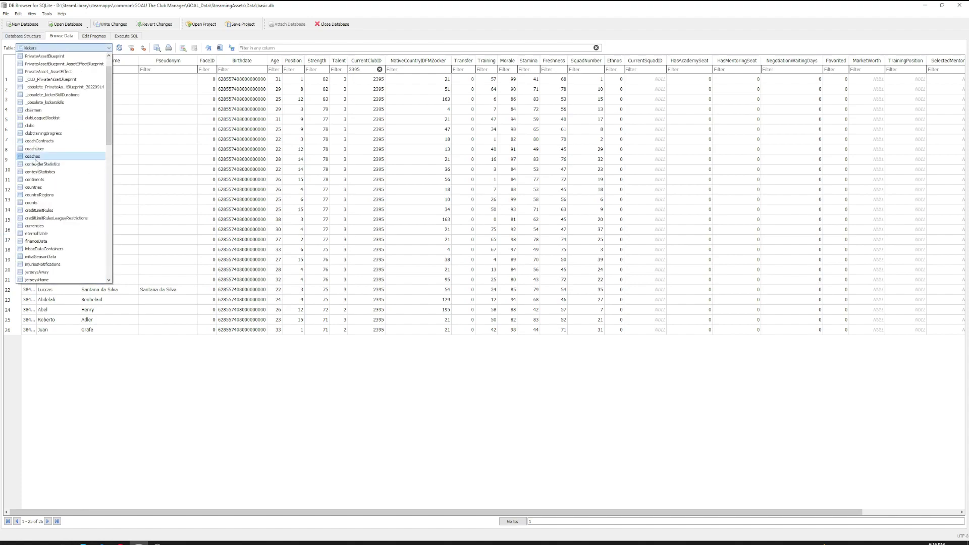
left_click(31, 127)
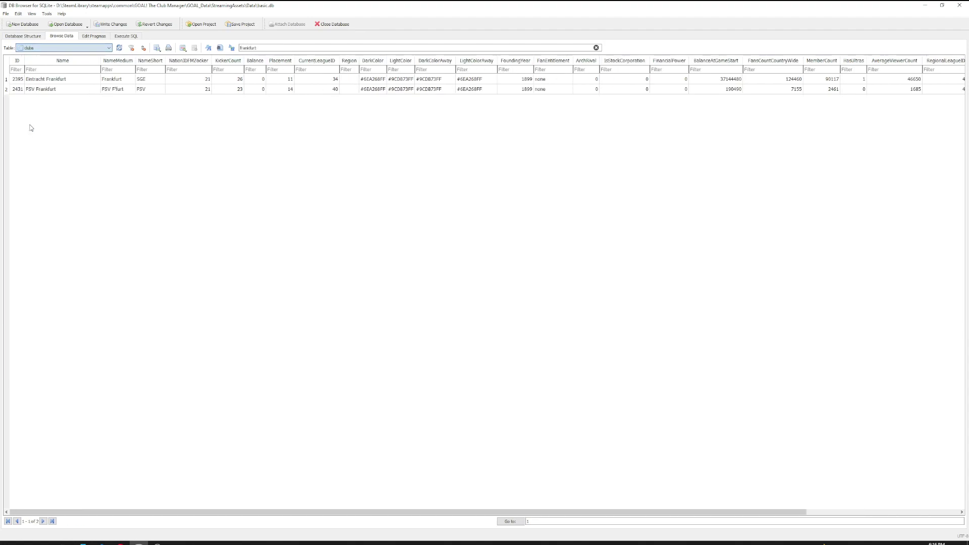
left_click(596, 48)
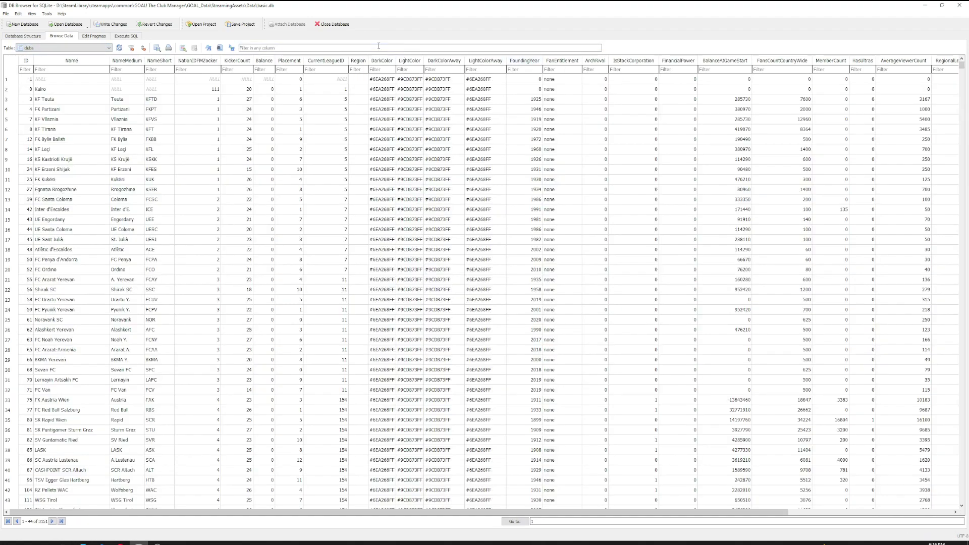
- Search the clubs table for "manchester" and copy Manchester City's ID
type("manchester")
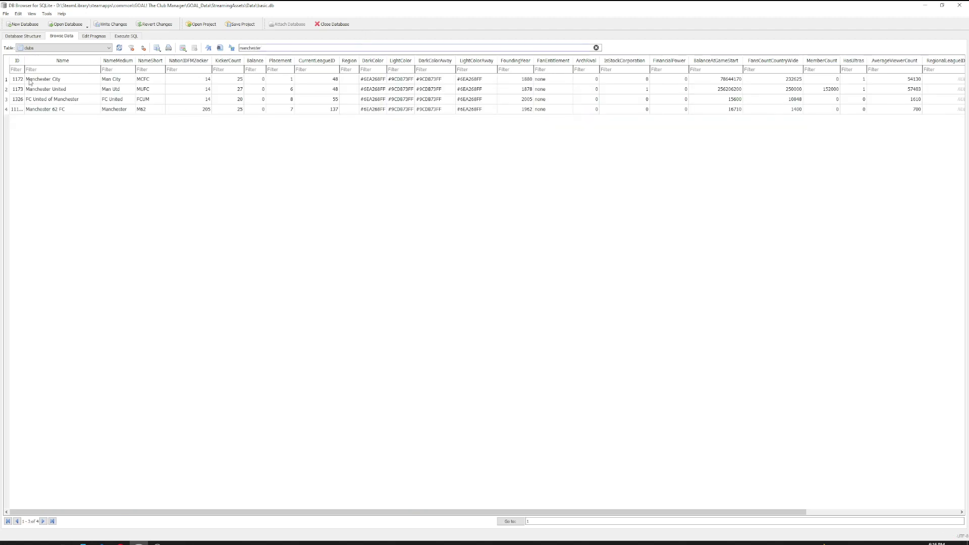
left_click(46, 83)
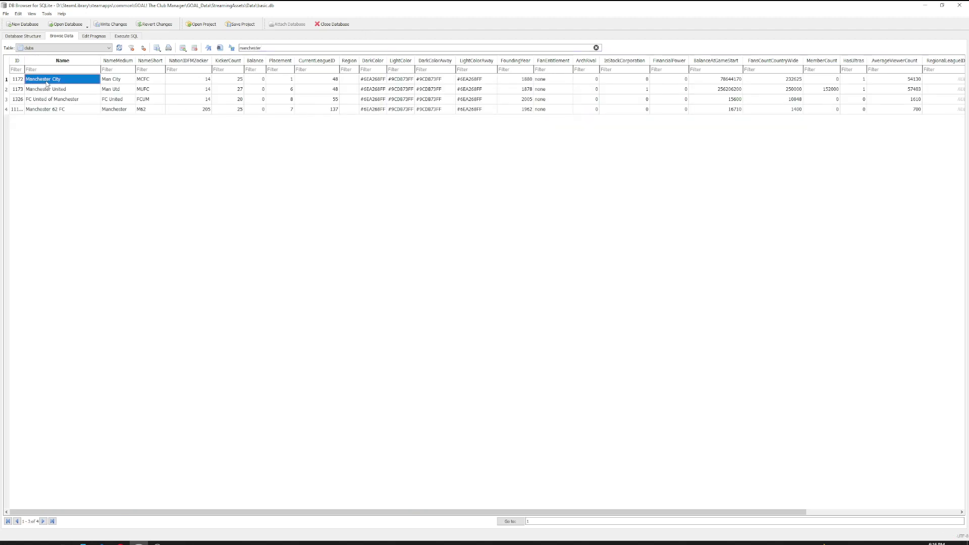
left_click(19, 80)
right_click(20, 80)
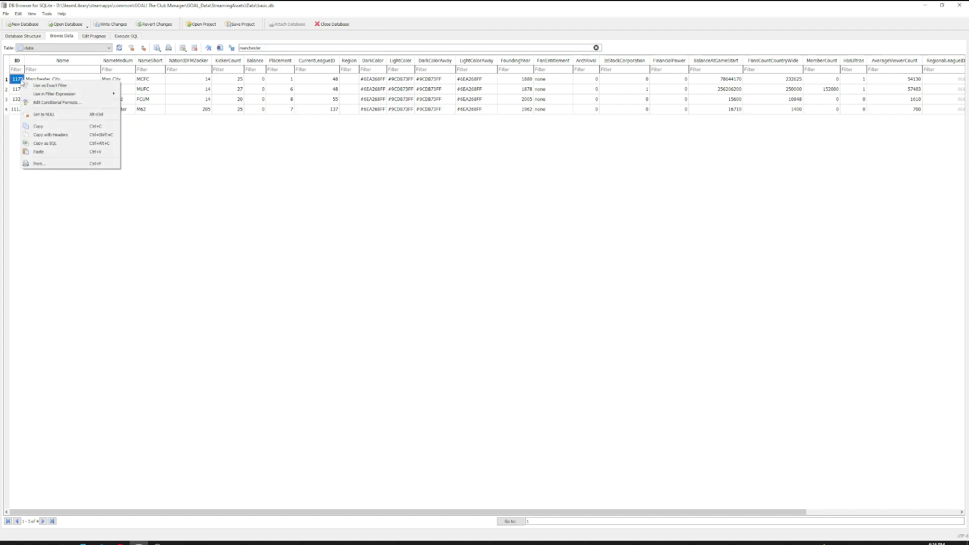
left_click(42, 126)
- Switch to the kickers table and replace its CurrentClubID filter with the copied Manchester City ID, 1172
left_click(85, 48)
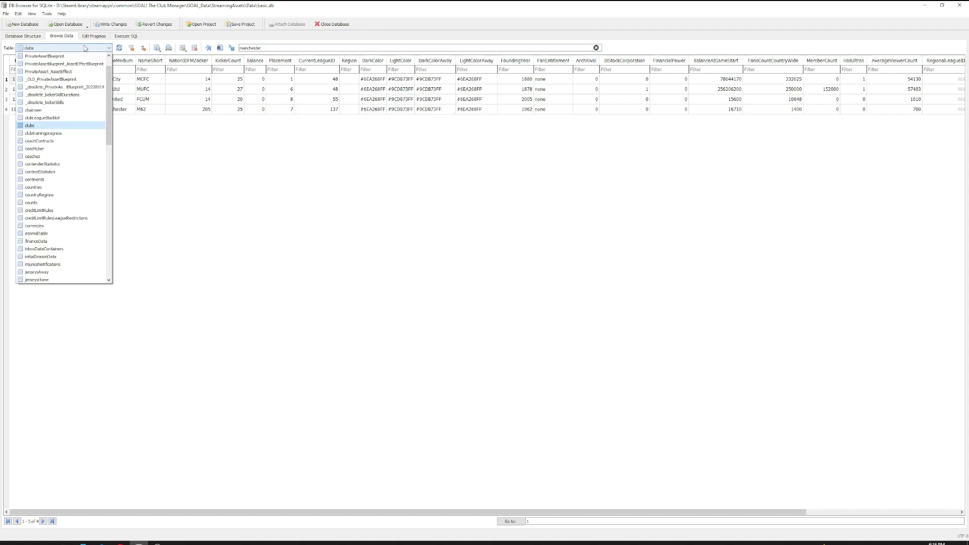
left_click(45, 155)
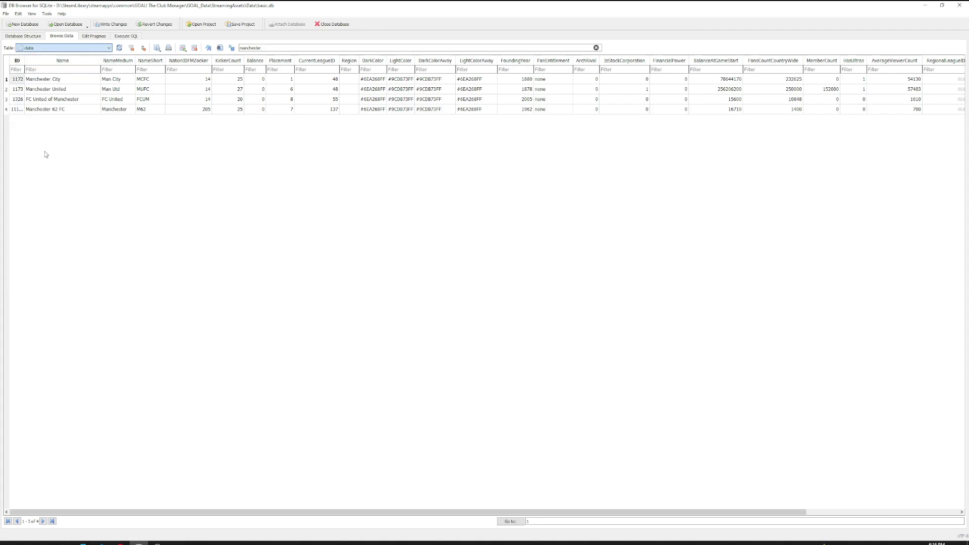
left_click(370, 69)
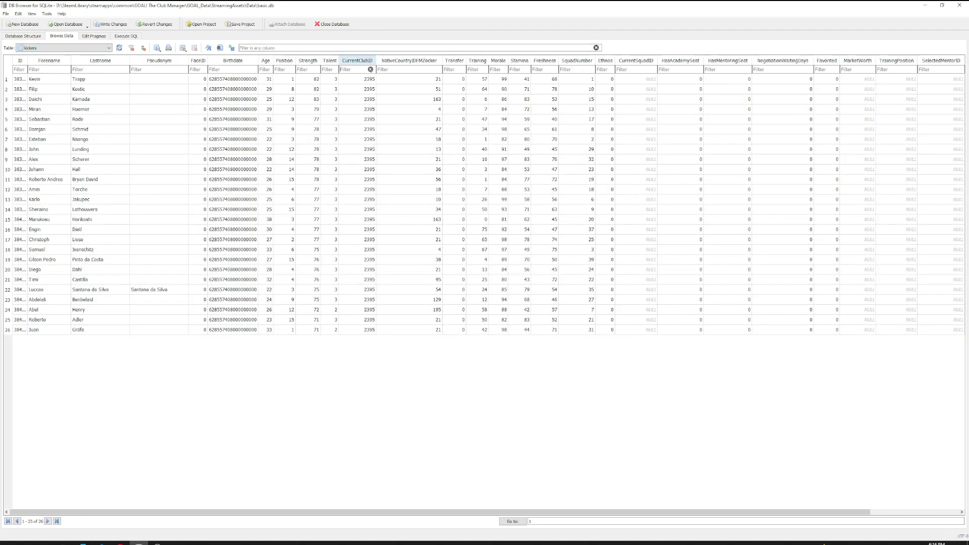
right_click(357, 69)
left_click(375, 119)
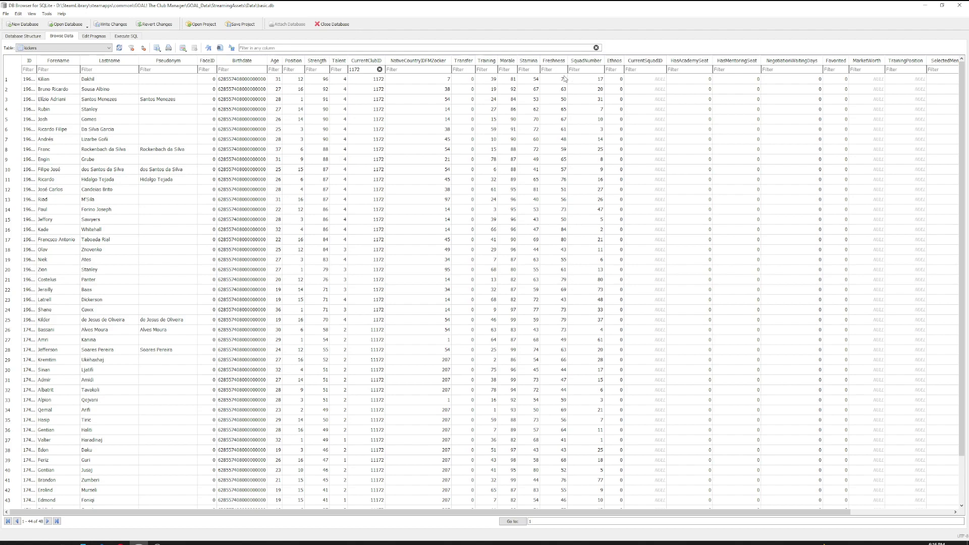
- Change the first listed player's forename to Kevin and lastname to De Bruyne, and write the changes to the database
left_click(58, 79)
type("Kevin")
key("Tab")
type("DeB")
left_click(97, 94)
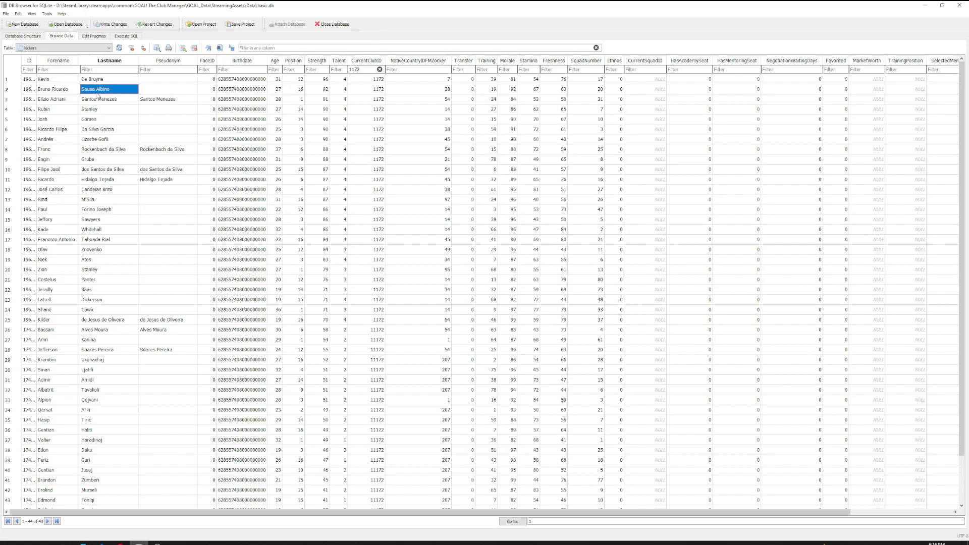
left_click(112, 25)
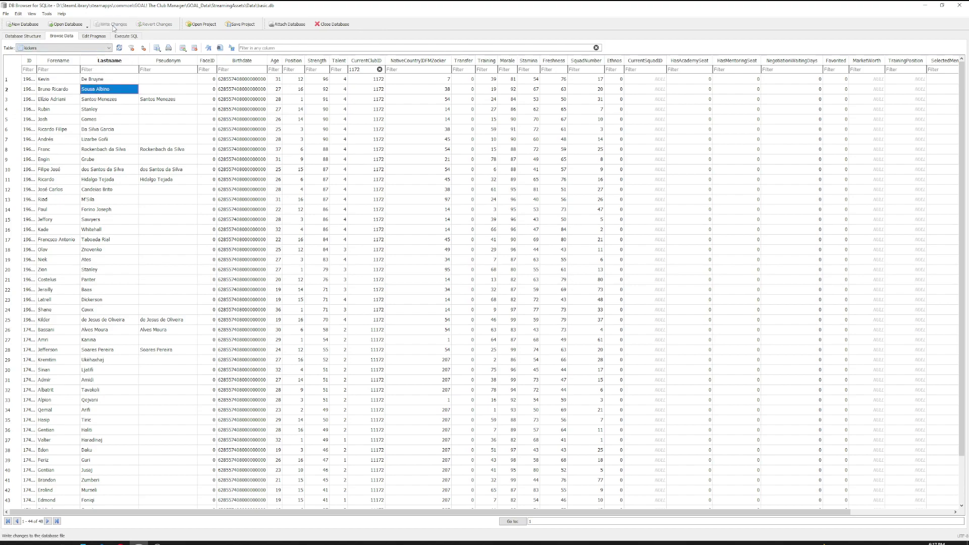